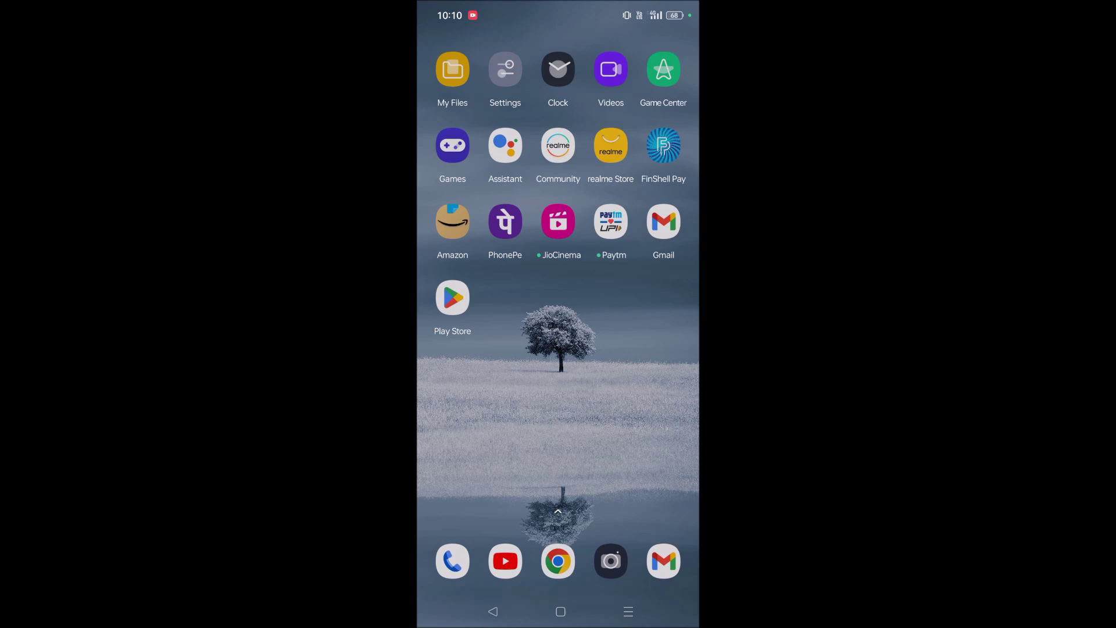
Launch the Google Play Store from the Android app drawer.
left_click_drag(559, 489, 558, 261)
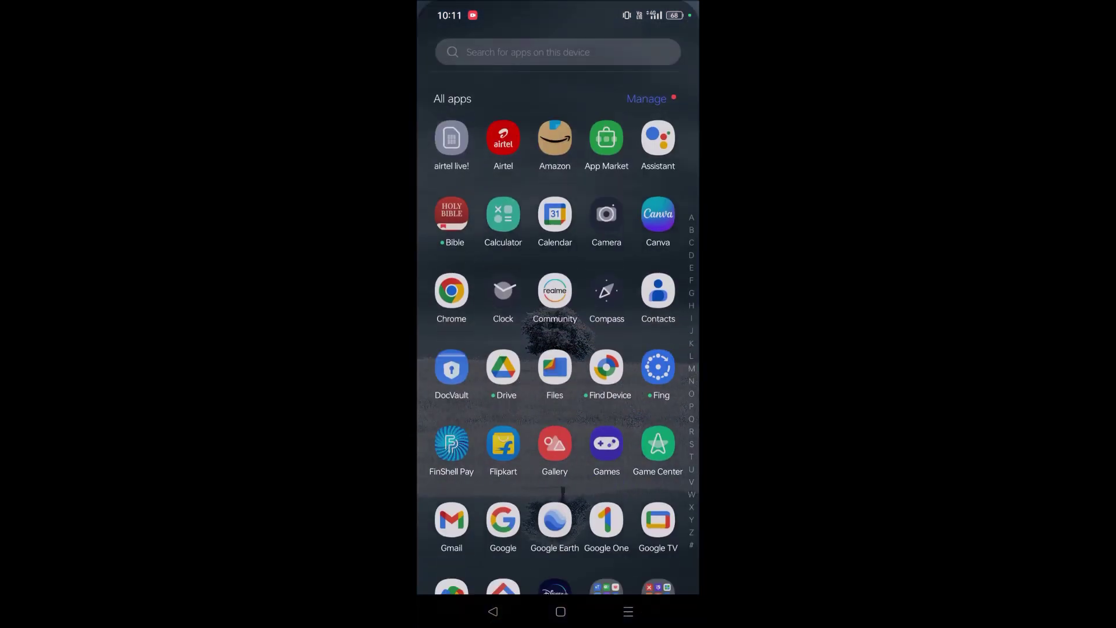
scroll(558, 349, "down", 5)
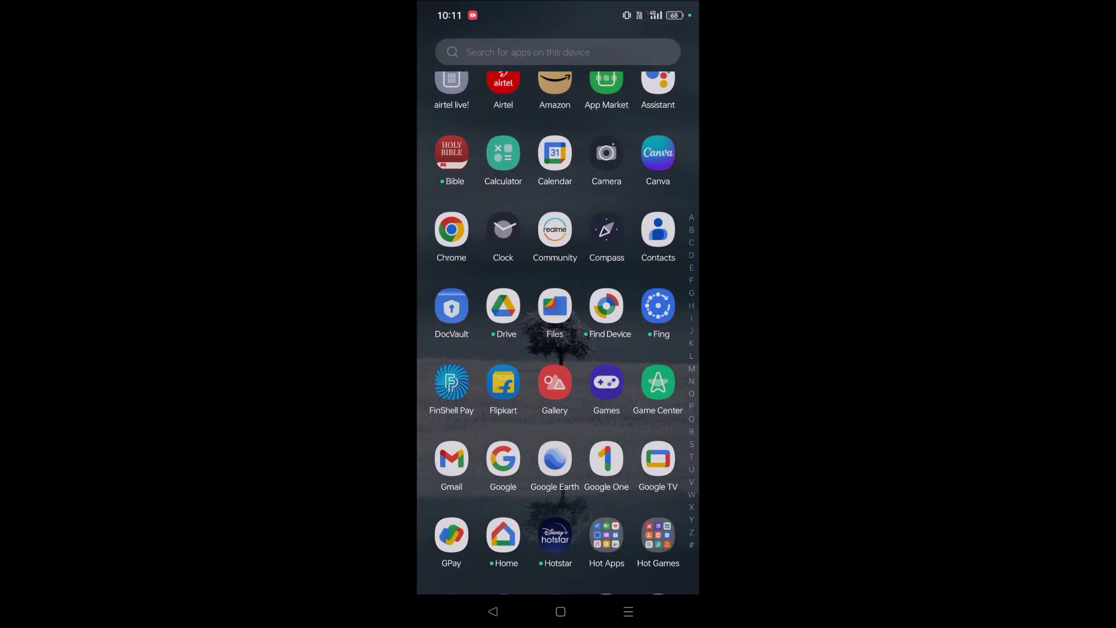
scroll(558, 349, "down", 5)
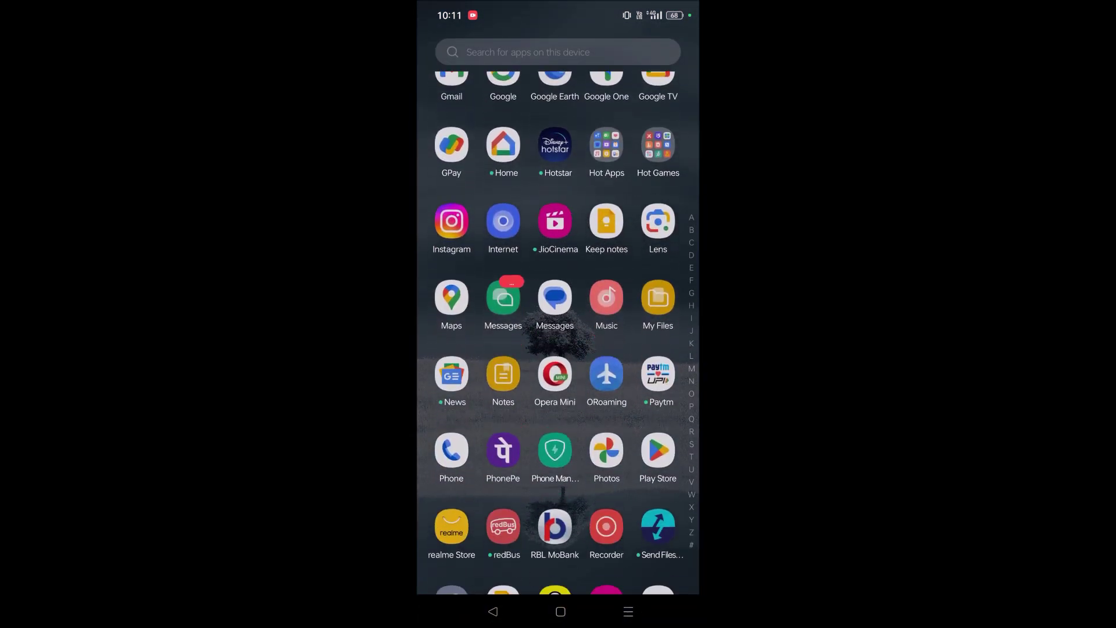
left_click(658, 446)
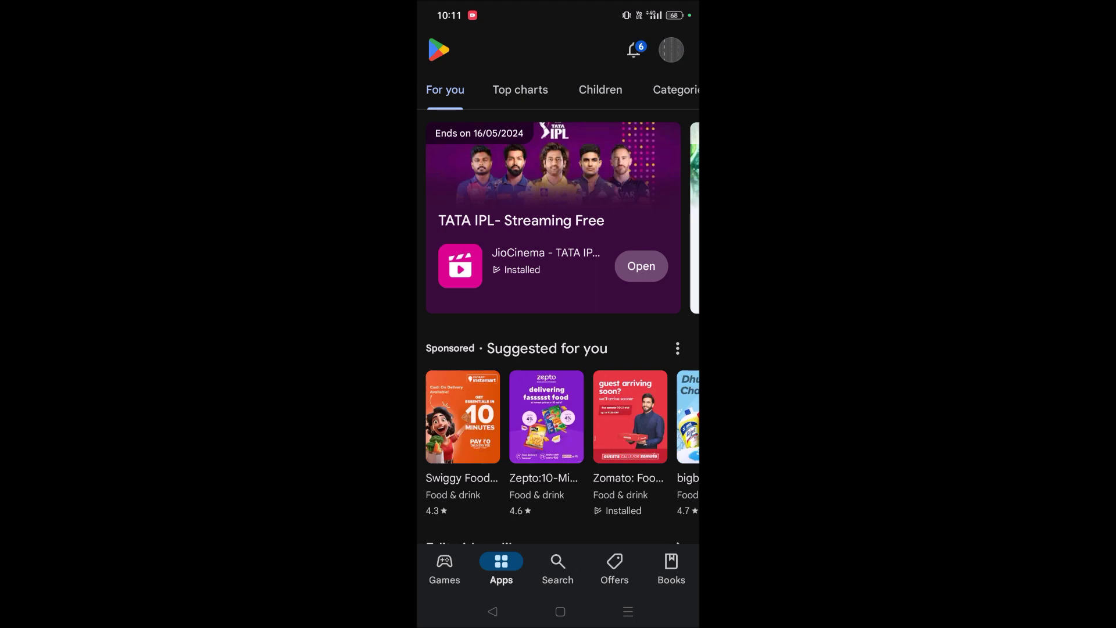
Search the Play Store for 'canva', view its update-ready listing, then go home.
left_click(557, 567)
left_click(536, 48)
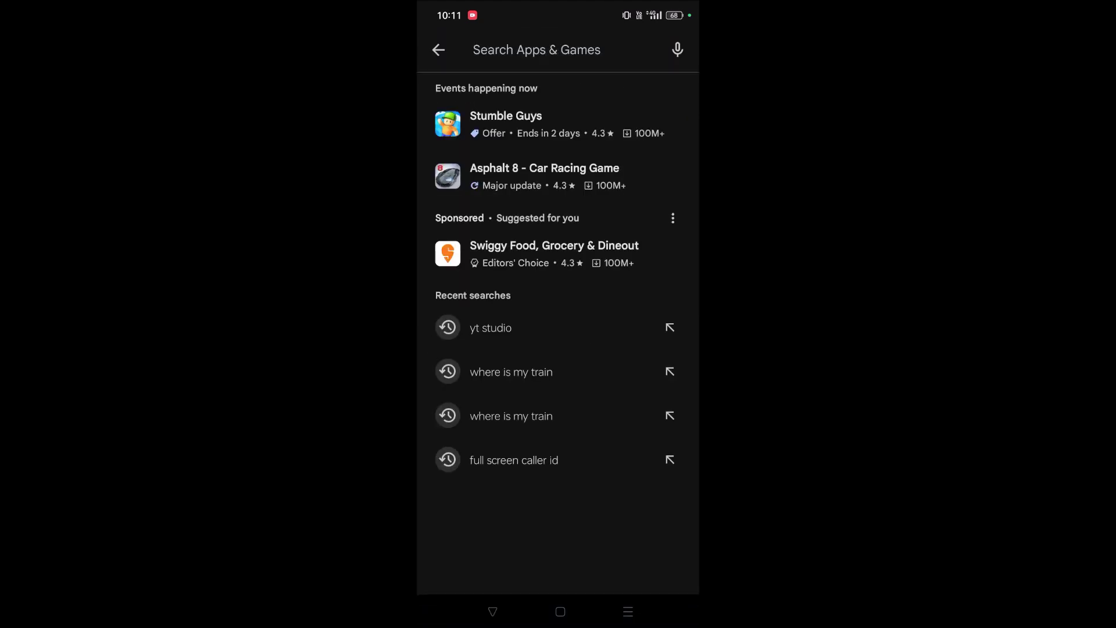
type("can")
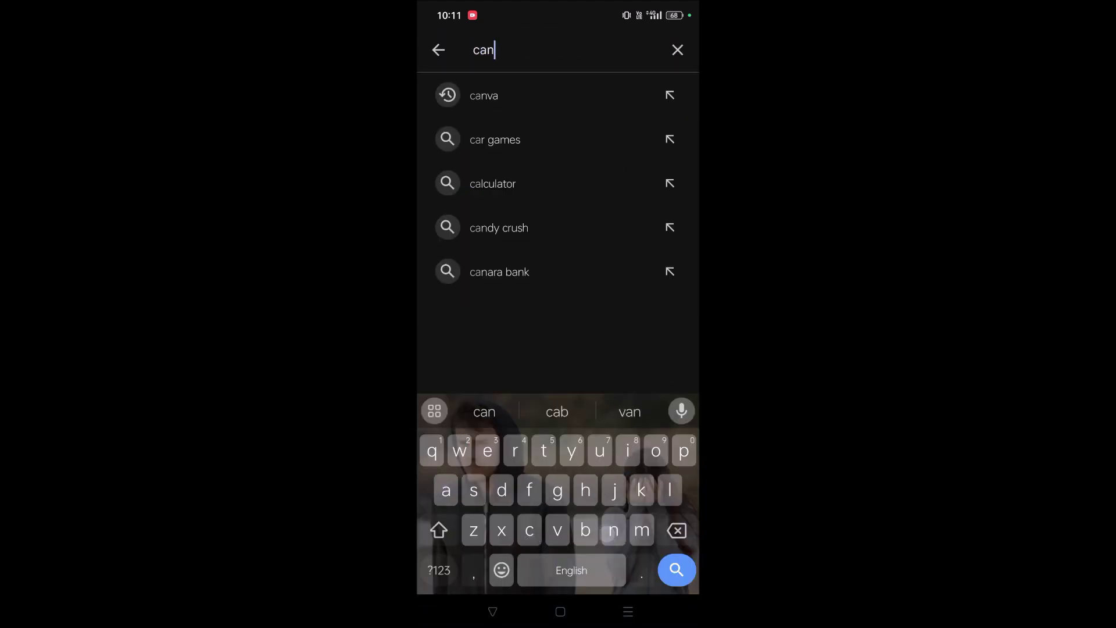
left_click(484, 95)
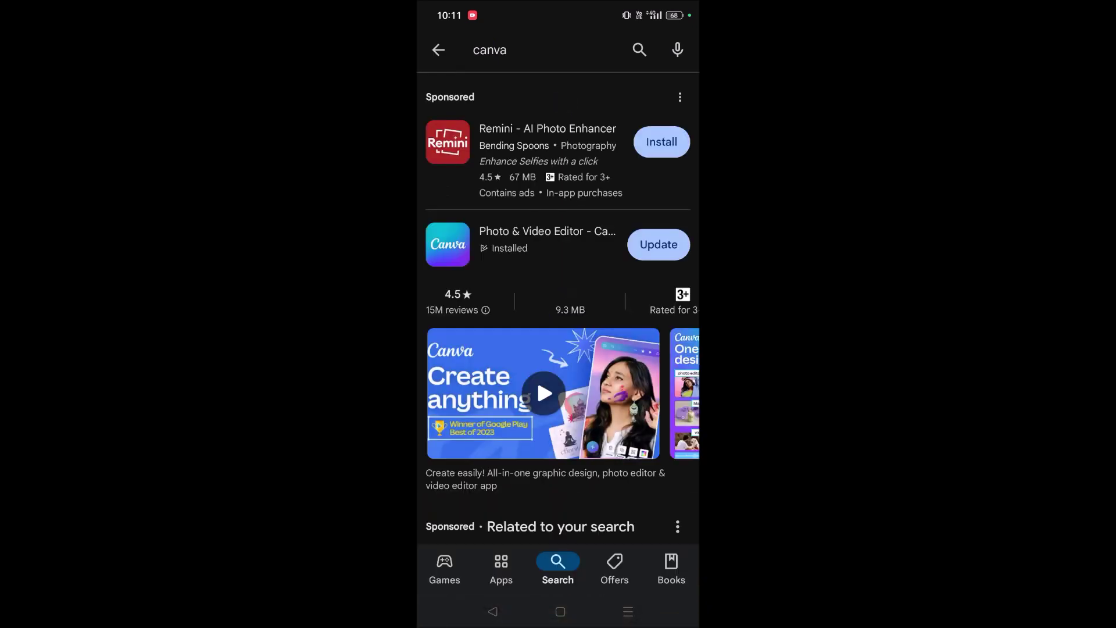
left_click(536, 377)
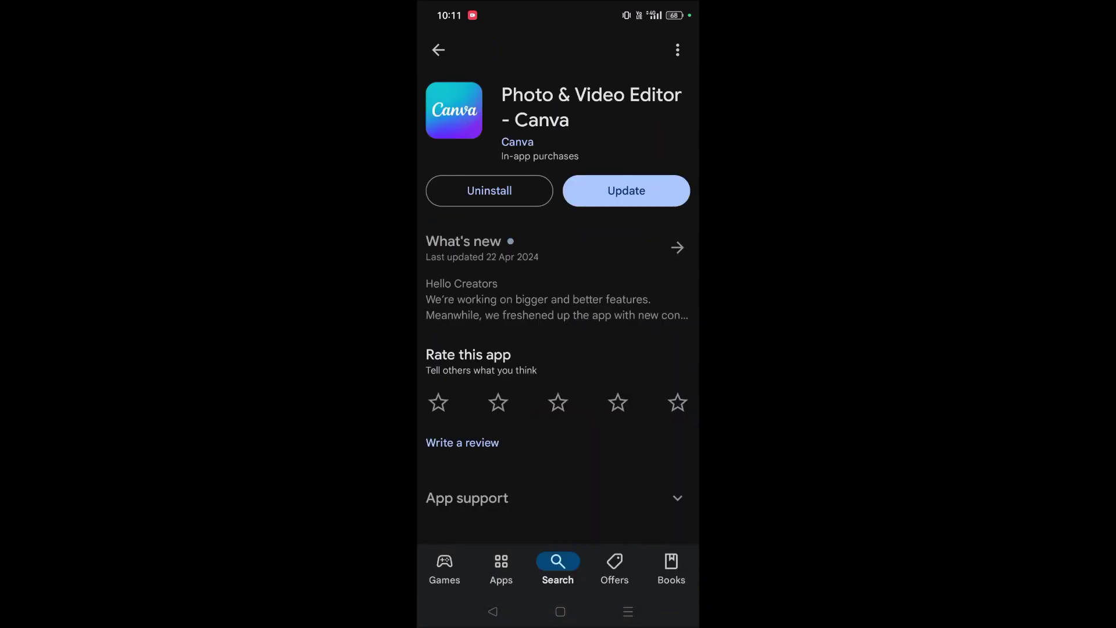
left_click(552, 615)
Launch Canva from the app list, then return to the phone's home screen.
left_click_drag(558, 488, 558, 218)
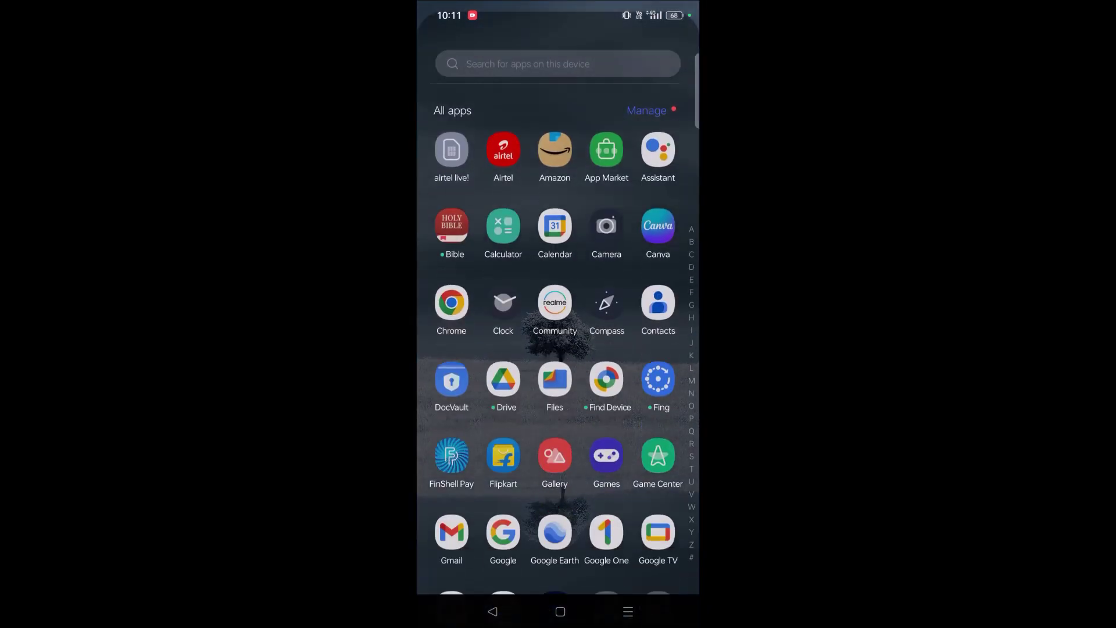
type("ca")
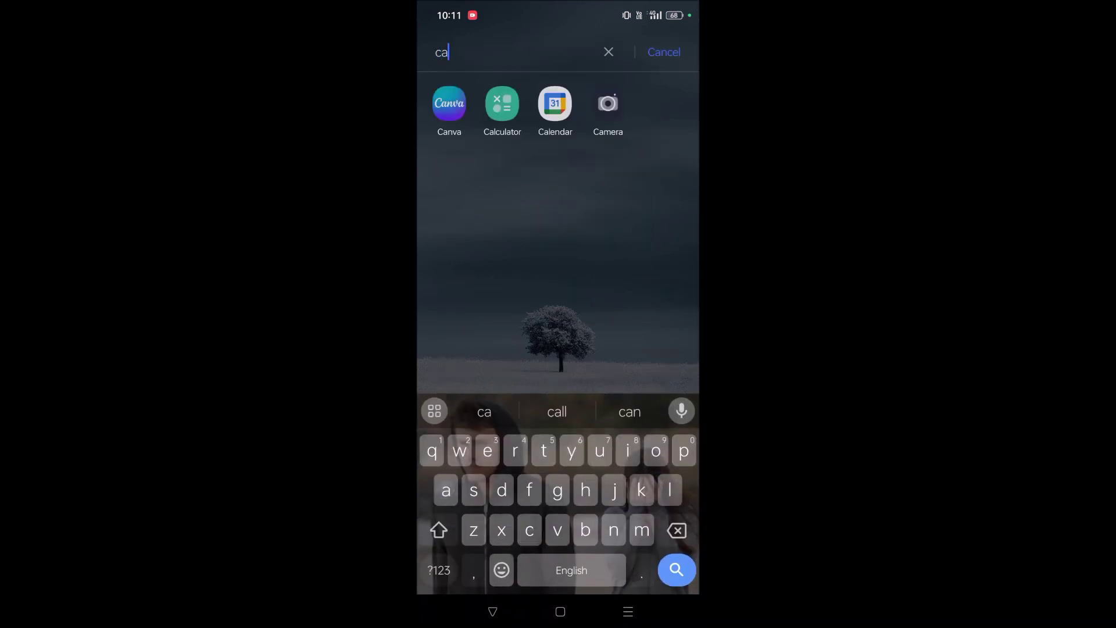
type("nva")
left_click(449, 104)
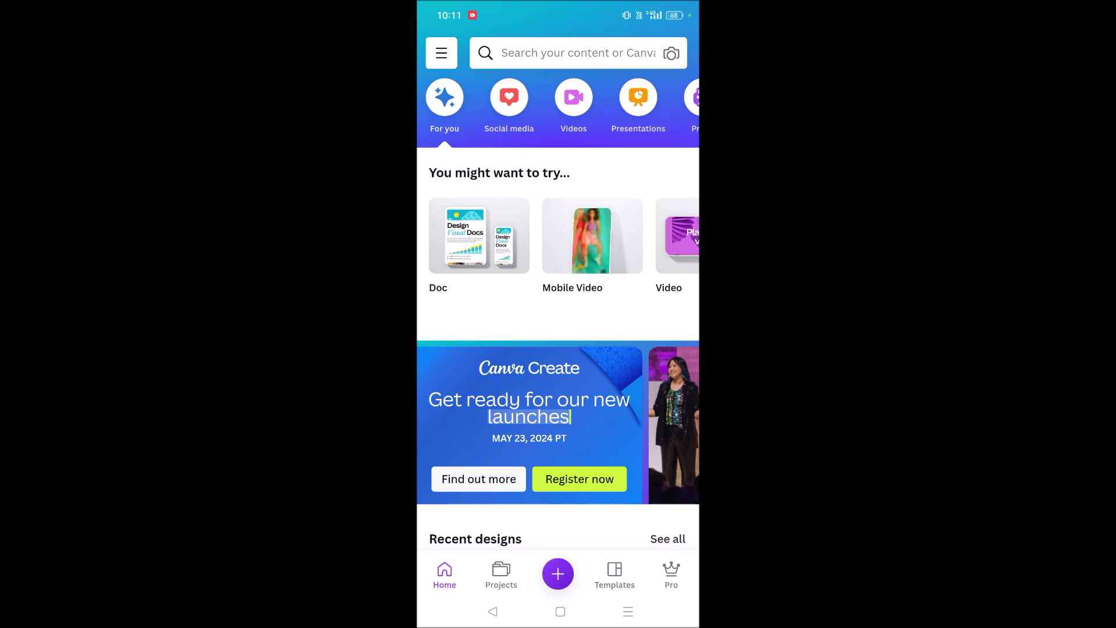
left_click(560, 611)
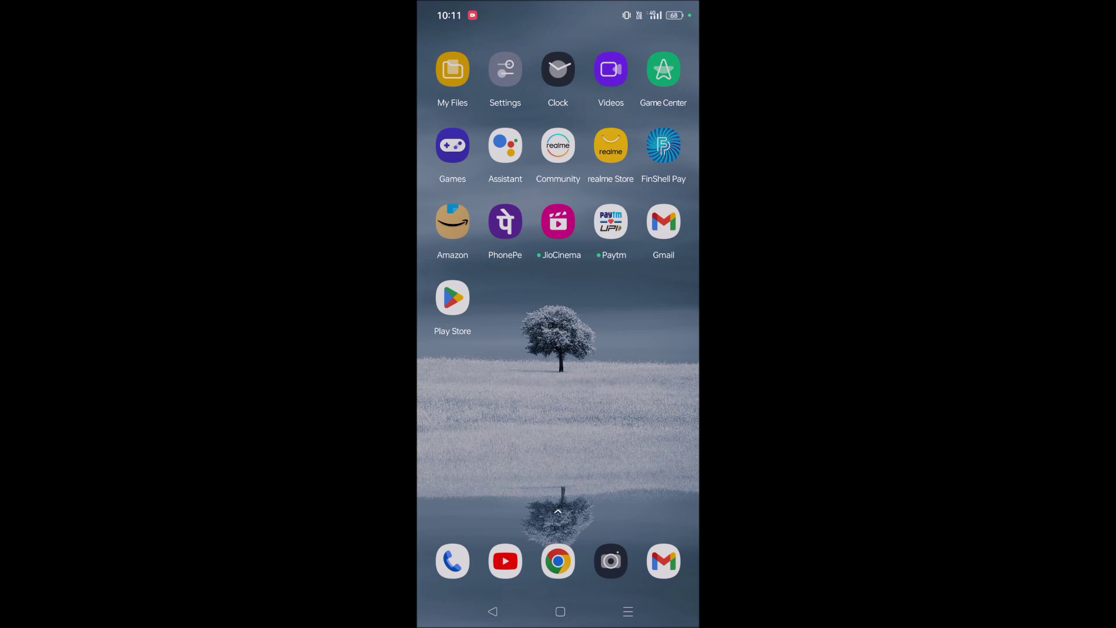
Return to Canva through recent apps, with the Travel Roadtrip mobile video template open.
left_click_drag(559, 488, 559, 218)
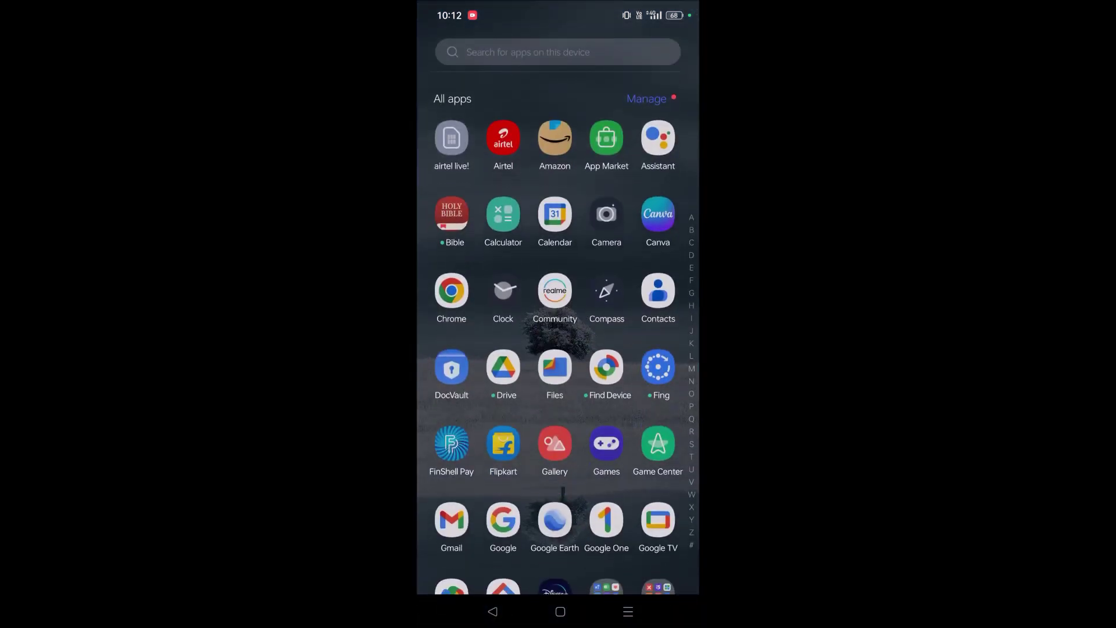
scroll(559, 332, "down", 3)
left_click(628, 611)
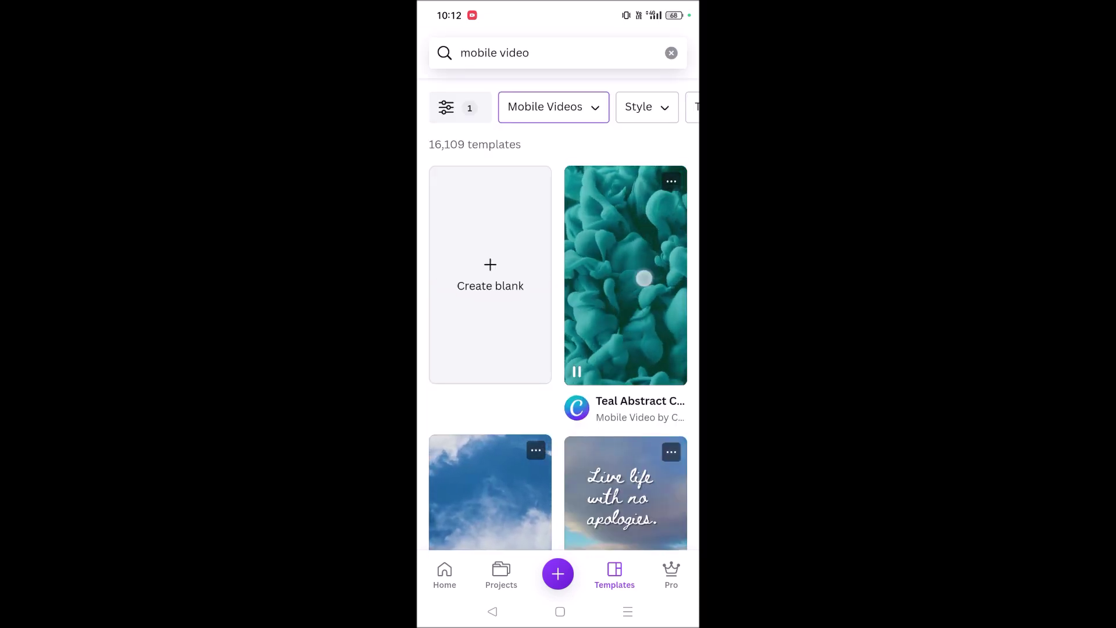
scroll(642, 349, "down", 3)
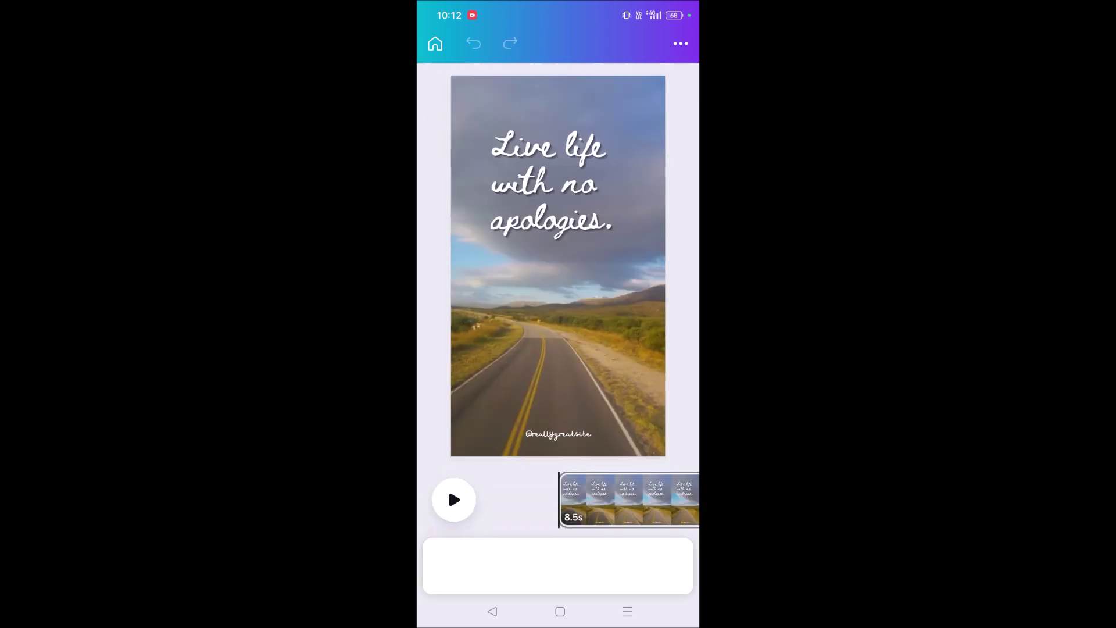
Delete the 'Live life with no apologies.' quote after dismissing the Refine writing suggestions.
left_click(547, 158)
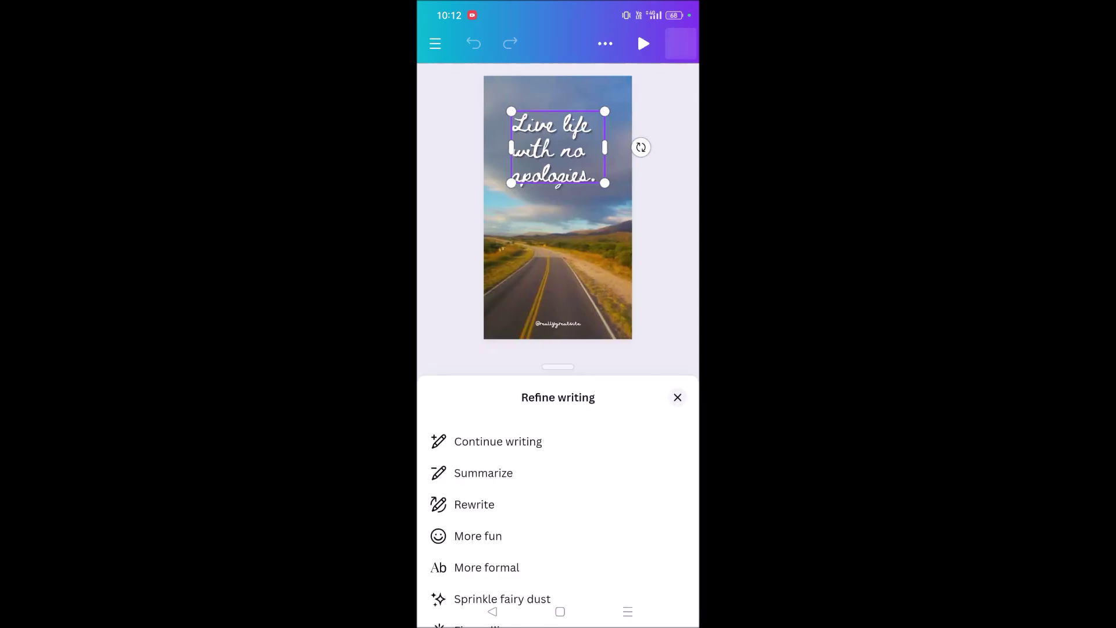
left_click(677, 396)
left_click(575, 270)
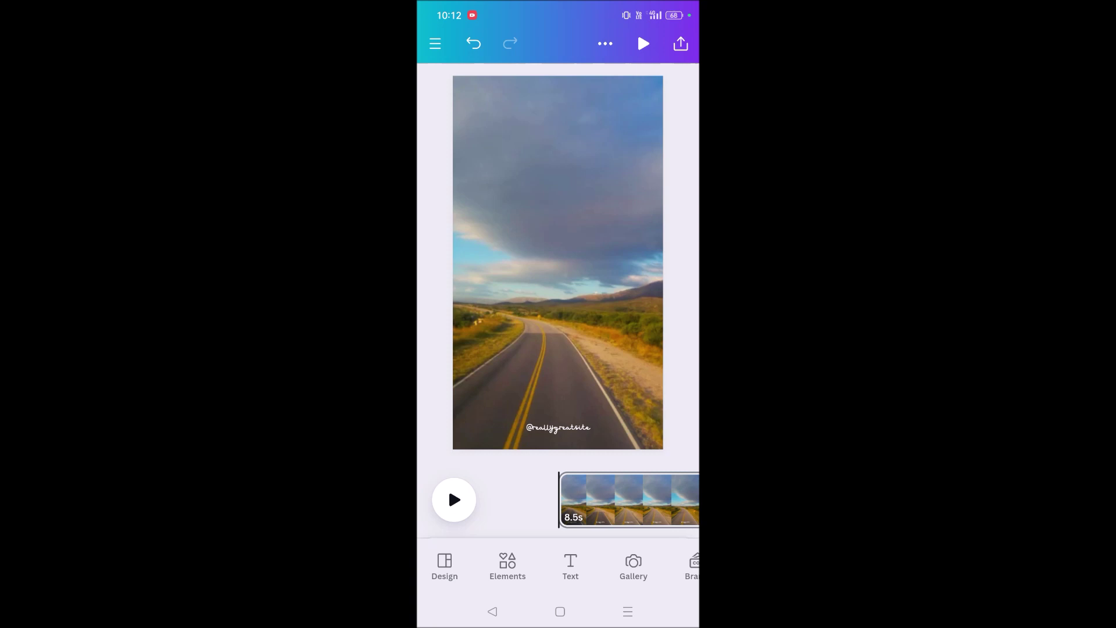
left_click_drag(646, 567, 485, 576)
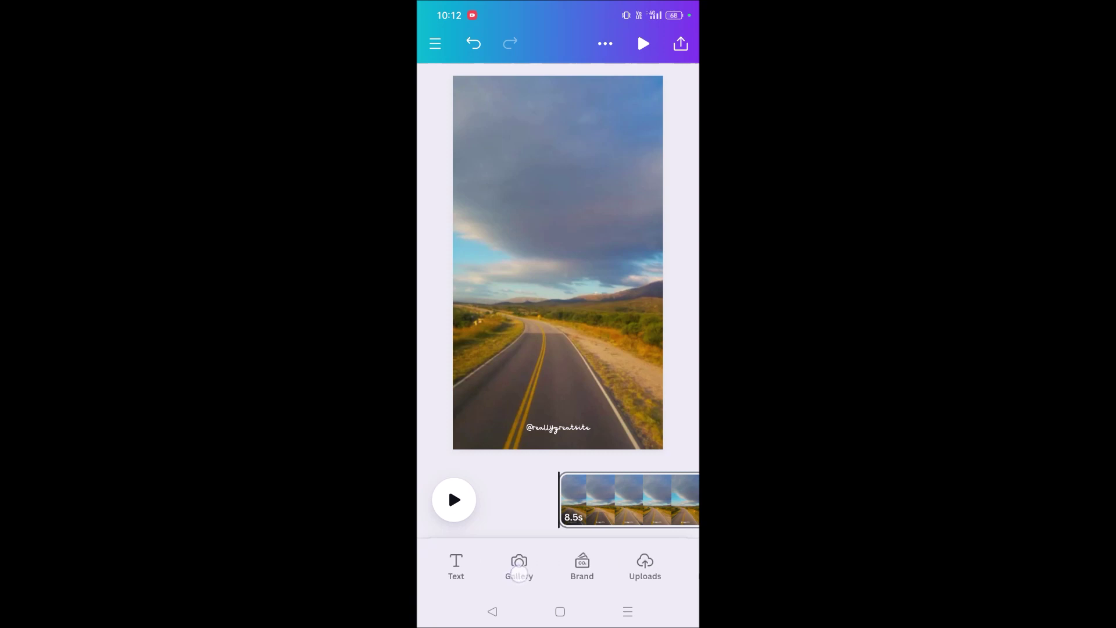
List the four uploaded mp3 files under Uploads > Audio and start a new file upload.
left_click(607, 568)
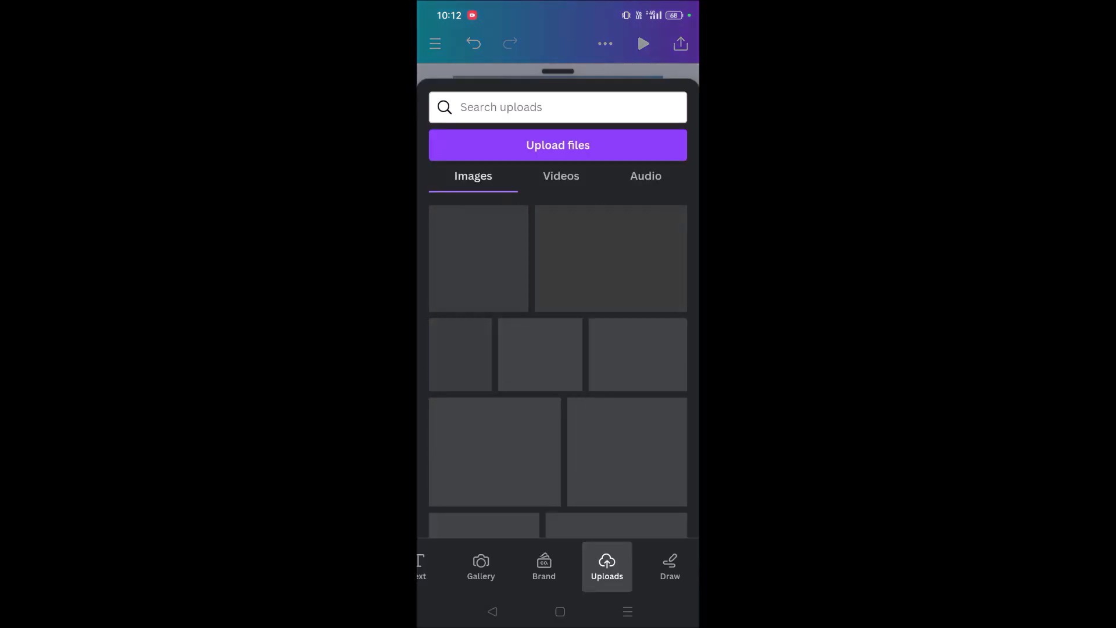
left_click(646, 176)
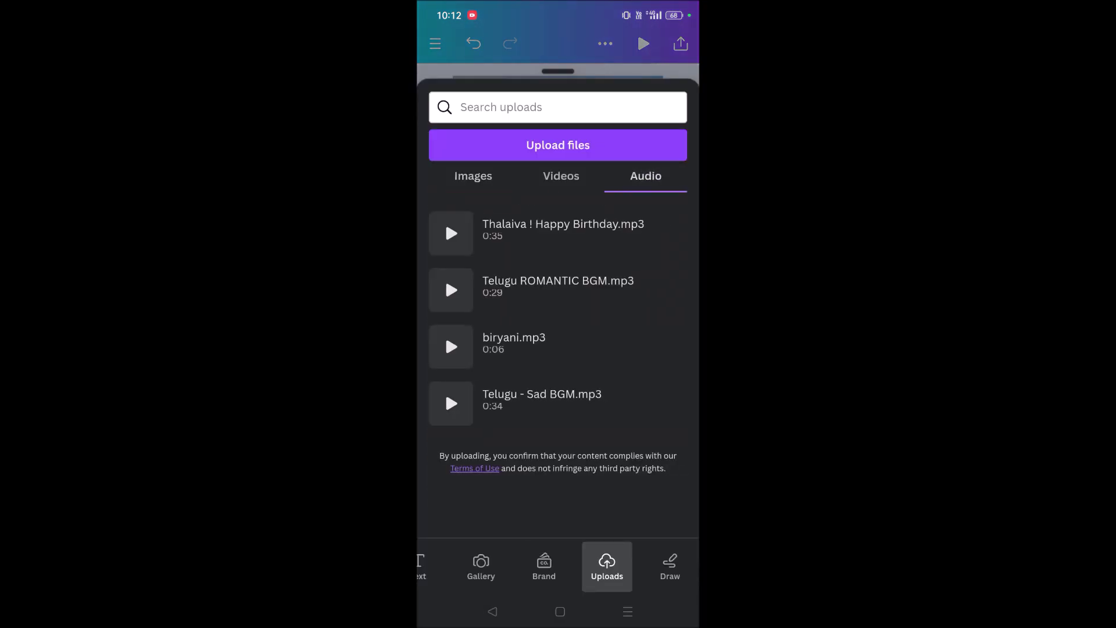
mouse_move(549, 244)
left_mouse_down()
mouse_move(563, 366)
mouse_move(550, 341)
mouse_move(580, 274)
left_mouse_up()
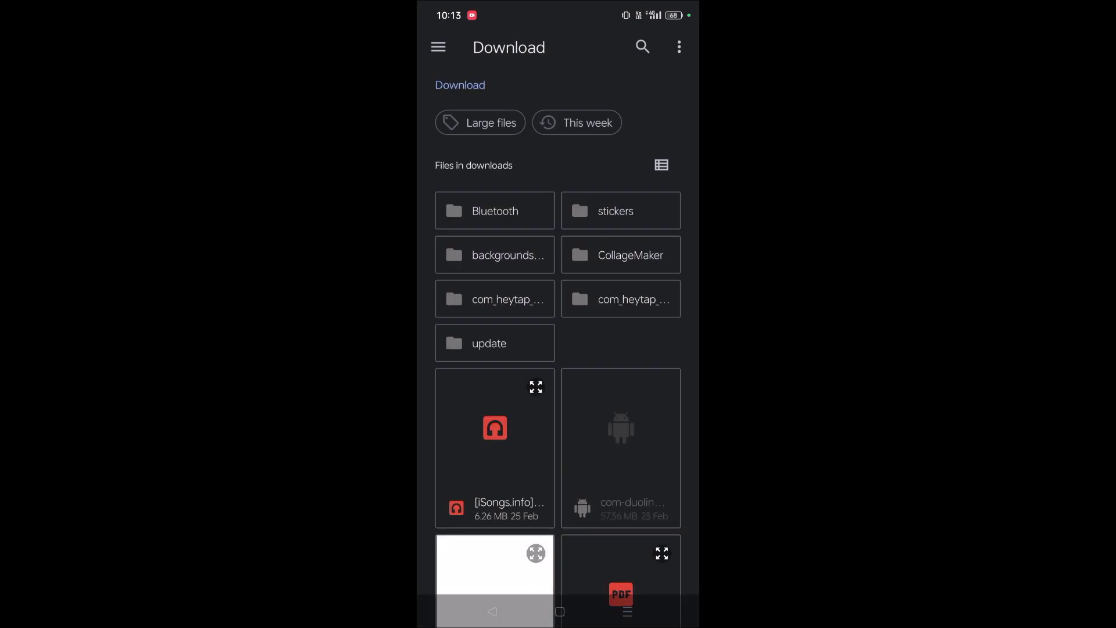
Close the Download folder picker to return to Canva's uploaded audio list.
left_click(491, 611)
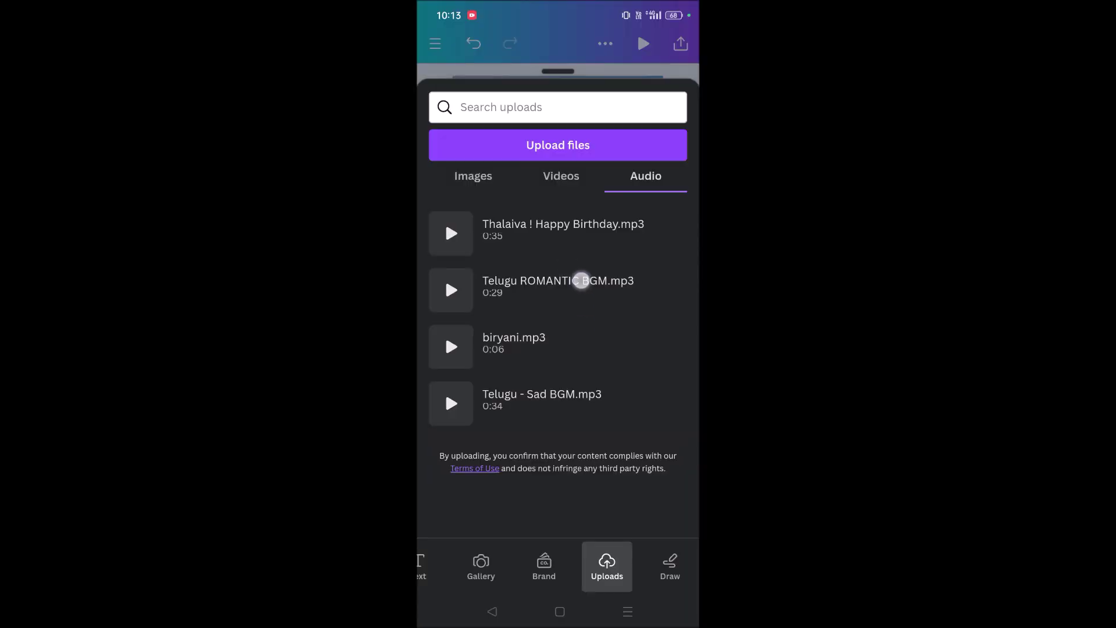
left_click_drag(575, 278, 580, 319)
Add Telugu ROMANTIC BGM.mp3 beneath the road video, then play and stop a preview.
left_click(592, 292)
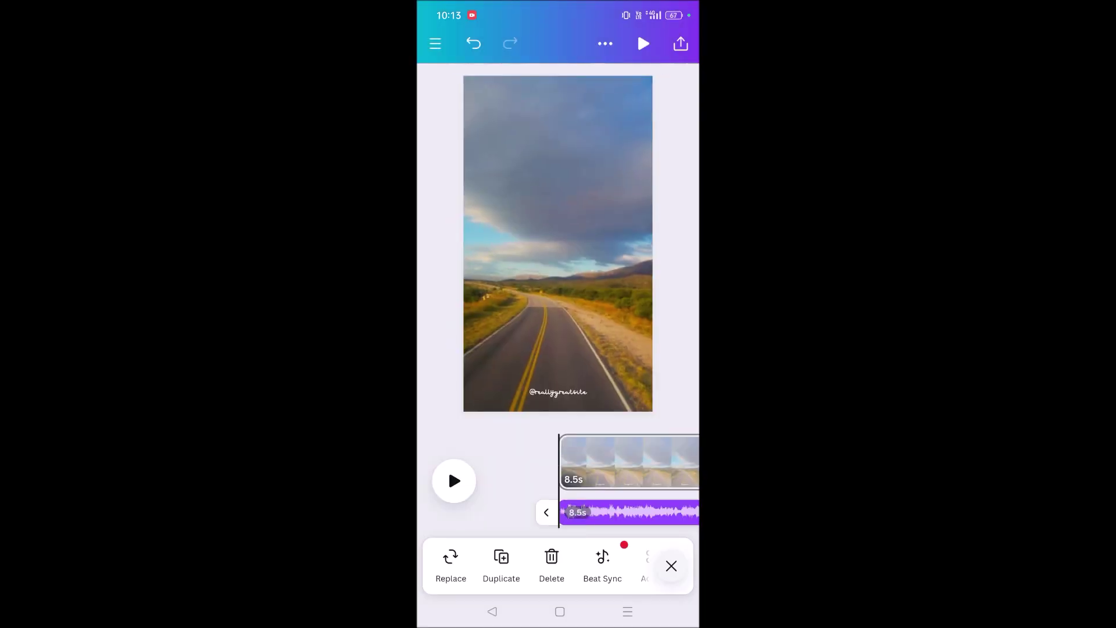
left_click(453, 480)
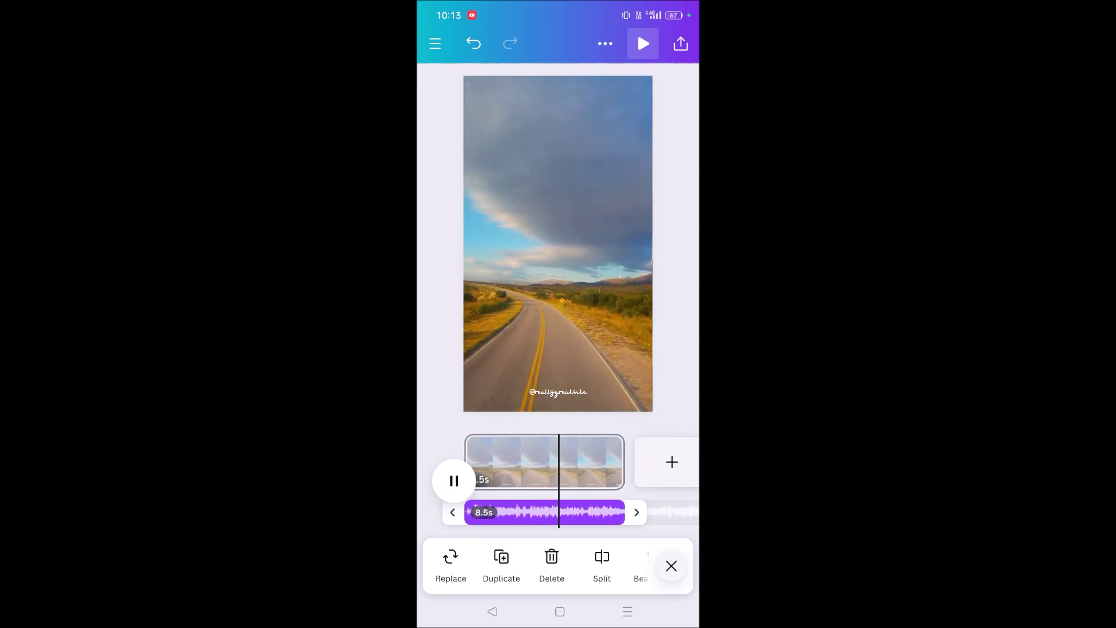
left_click(453, 481)
mouse_move(610, 462)
left_mouse_down()
mouse_move(478, 462)
mouse_move(588, 463)
left_mouse_up()
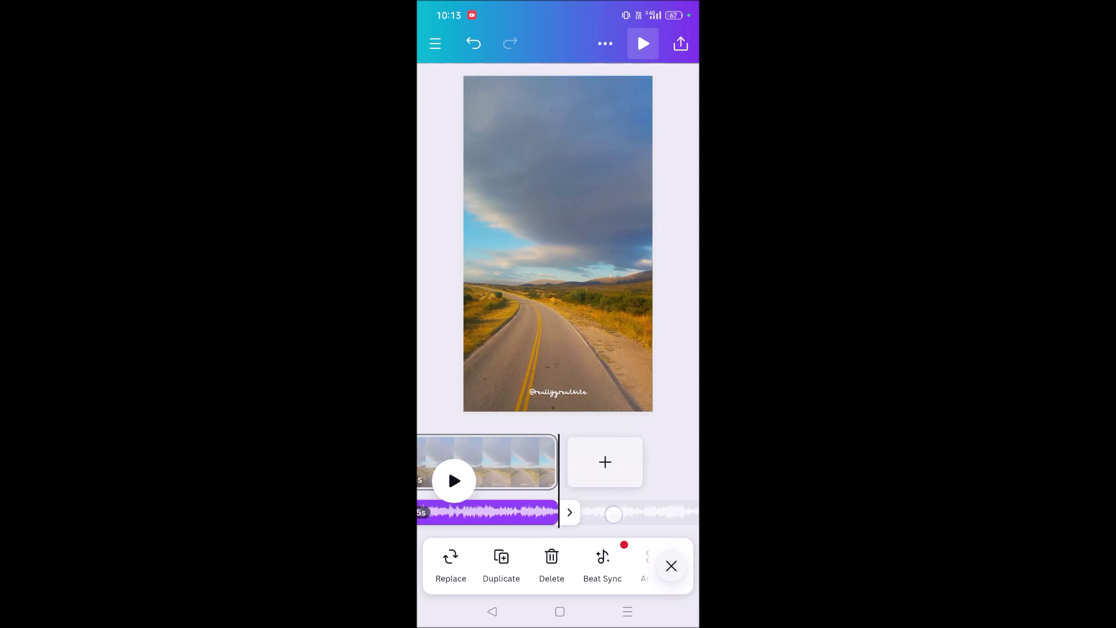
Add Telugu ROMANTIC BGM.mp3 again from Uploads > Audio and preview the video.
left_click(671, 566)
left_click(607, 566)
left_click(571, 290)
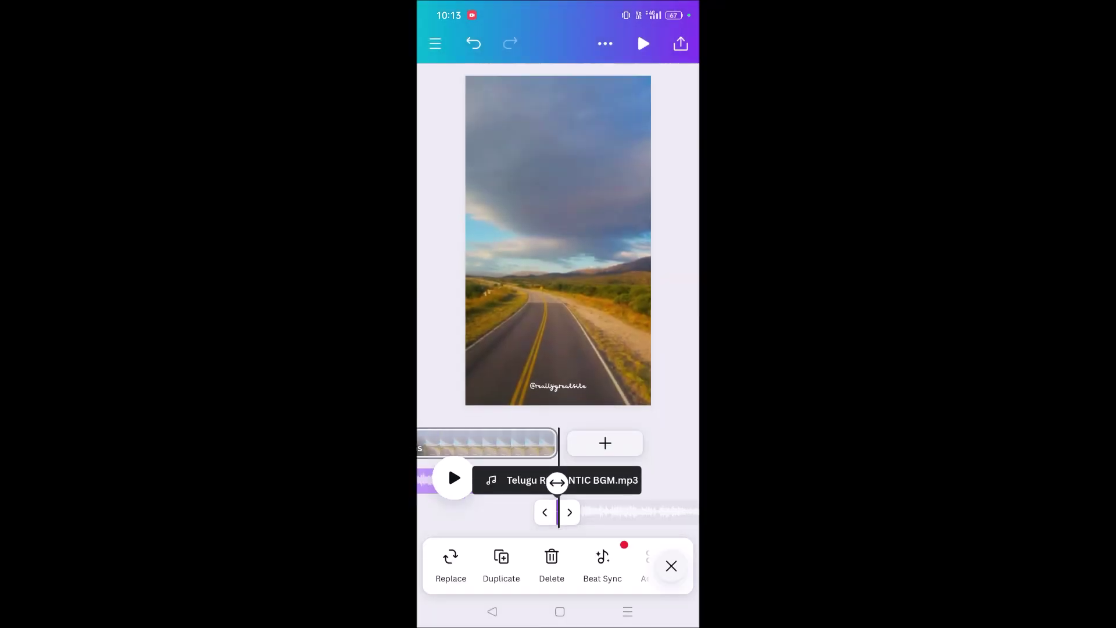
left_click(644, 44)
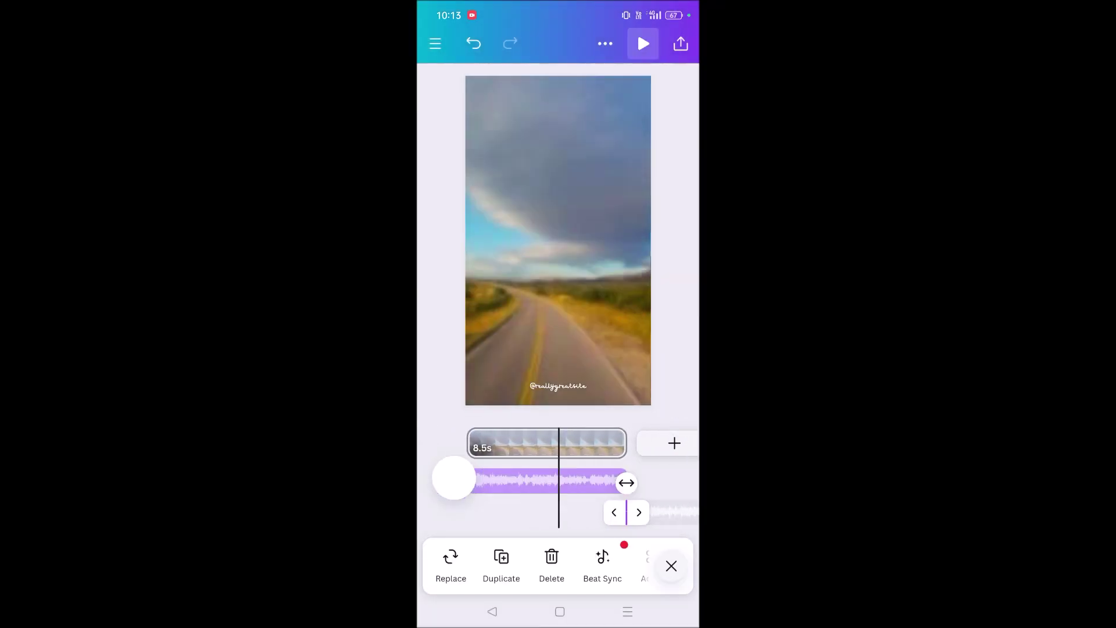